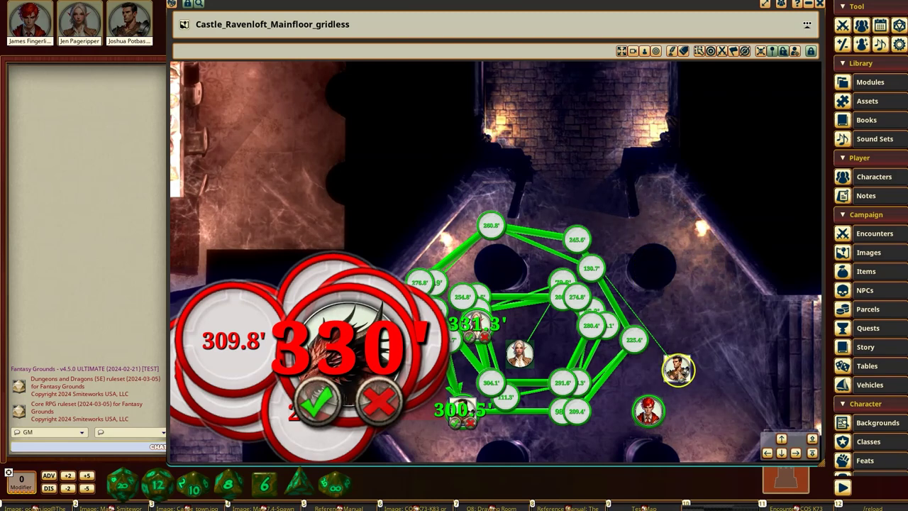
# Step: Show the castle map in the 3D camera view and switch to the red-haired mage token's first-person view
pyautogui.moveTo(624, 384); pyautogui.dragTo(678, 307)
pyautogui.click(633, 51)
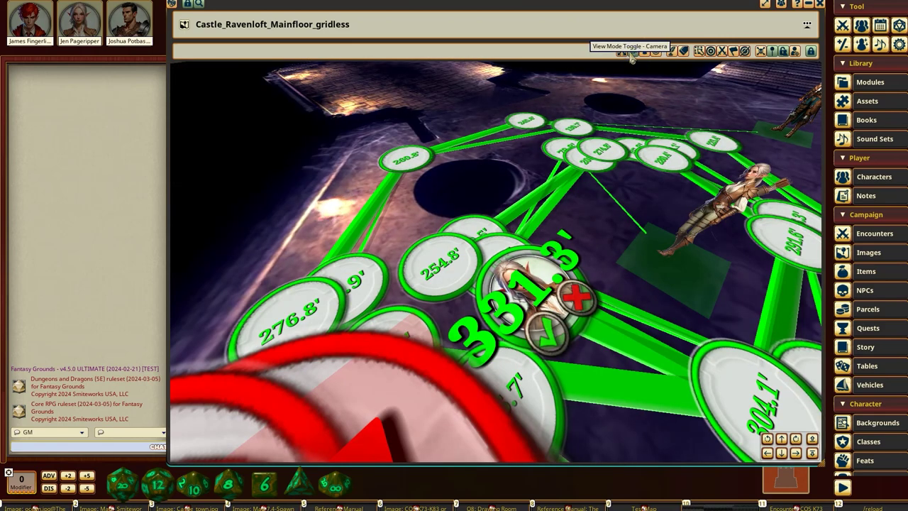
pyautogui.click(644, 51)
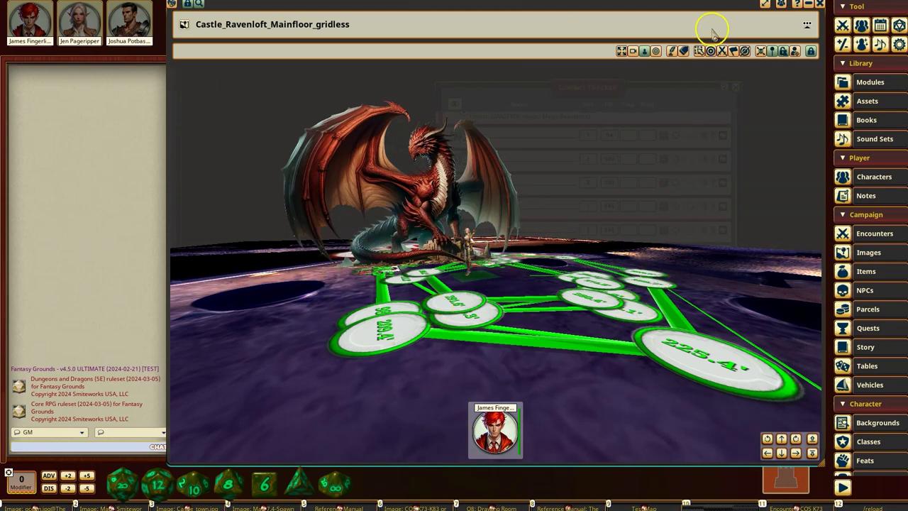
# Step: Return to the top-down map and approve the red dragon's planned movement
pyautogui.click(644, 55)
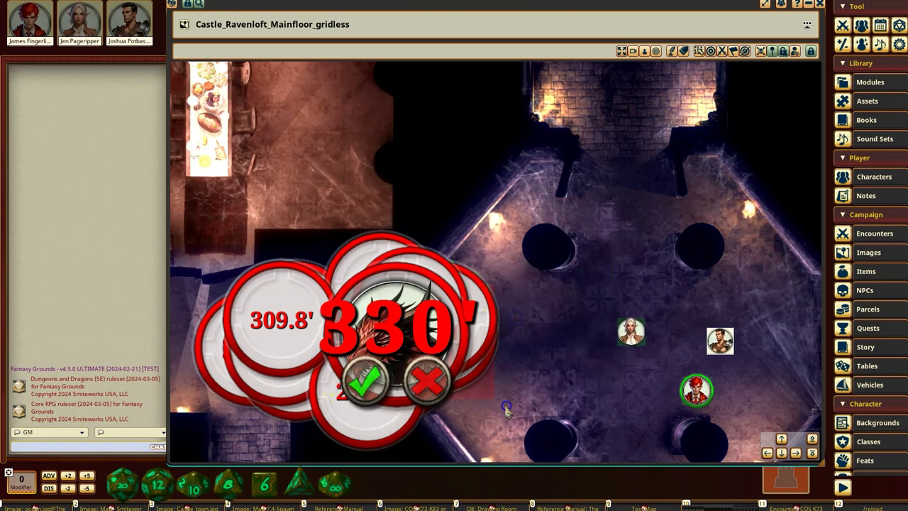
pyautogui.click(364, 383)
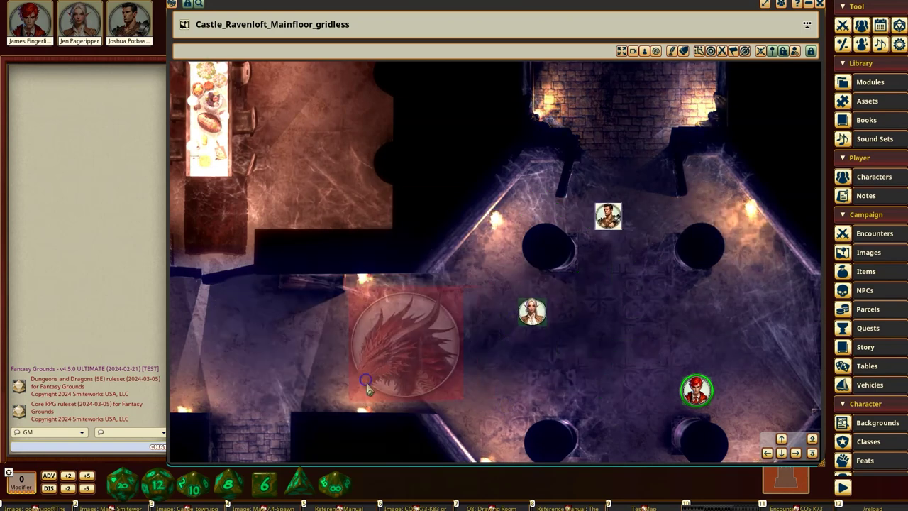
# Step: Enter the red-haired mage's first-person view and advance across the floor, facing the dragon and companions
pyautogui.click(645, 51)
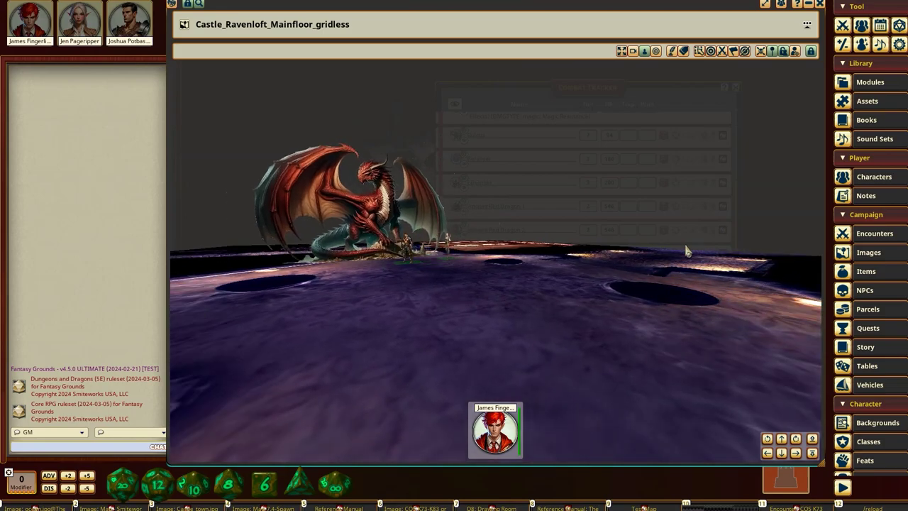
pyautogui.press('w')
pyautogui.moveTo(674, 250); pyautogui.dragTo(646, 252)
pyautogui.scroll(-5, 646, 254)
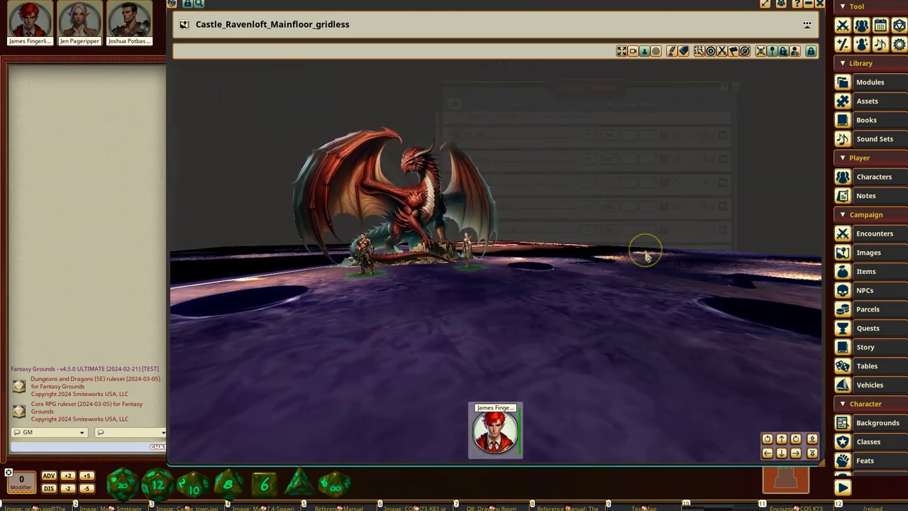
pyautogui.scroll(3, 644, 256)
pyautogui.moveTo(639, 256); pyautogui.dragTo(557, 459, button='middle')
pyautogui.moveTo(508, 434); pyautogui.dragTo(567, 343)
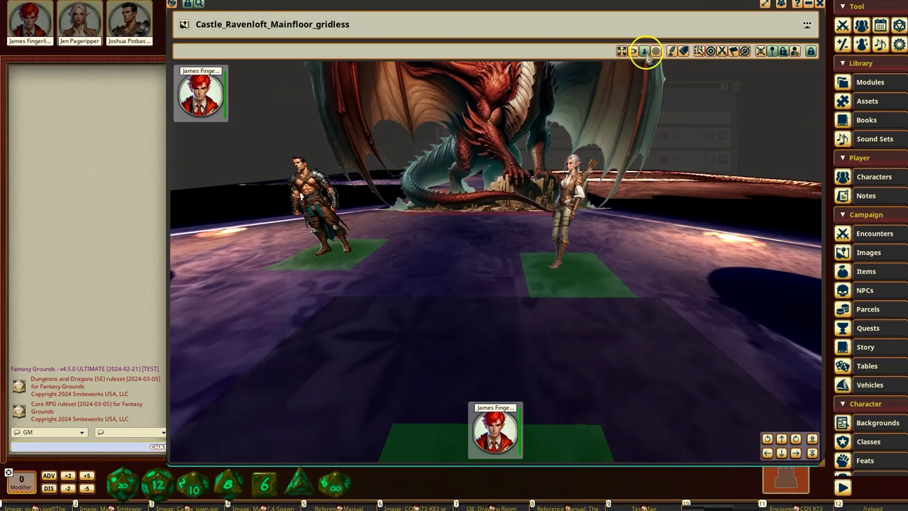
# Step: Switch to the 3D camera view and orbit it behind the mage, facing the fighter, elf and dragon
pyautogui.click(647, 55)
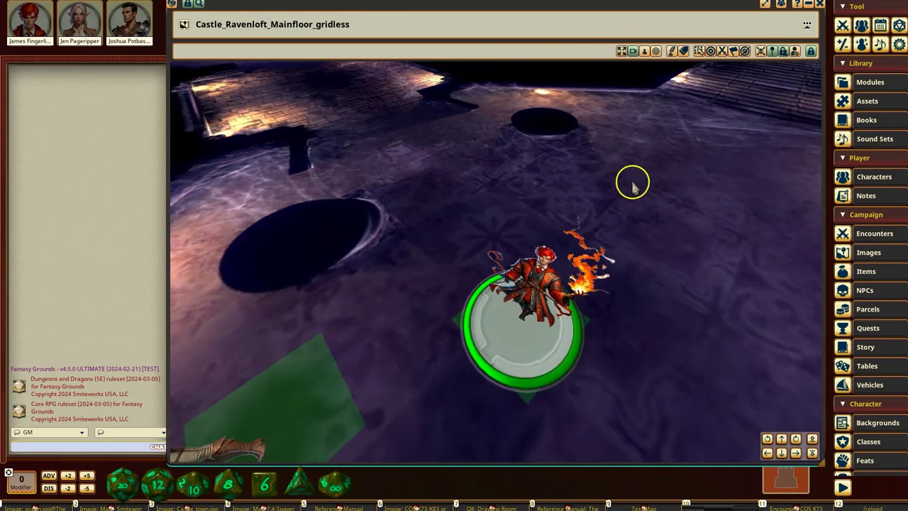
pyautogui.moveTo(633, 183); pyautogui.dragTo(510, 322, button='middle')
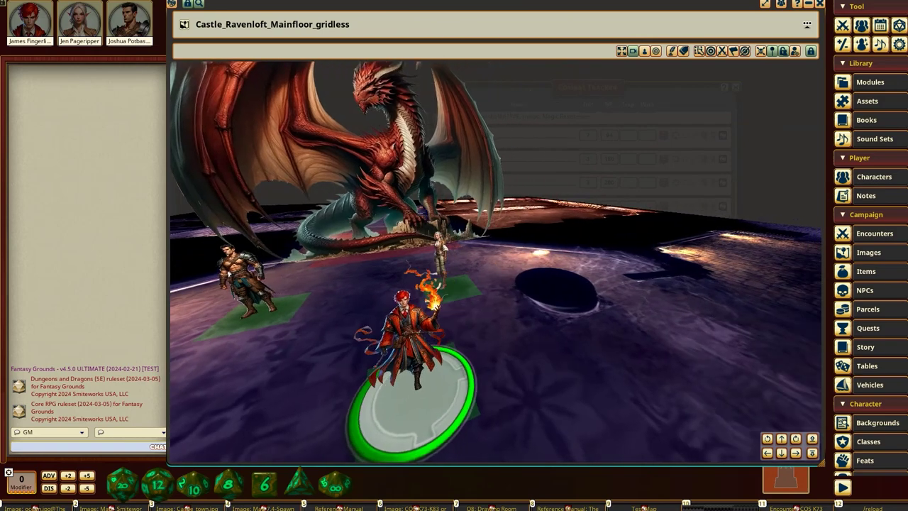
pyautogui.click(81, 19)
pyautogui.scroll(5, 442, 234)
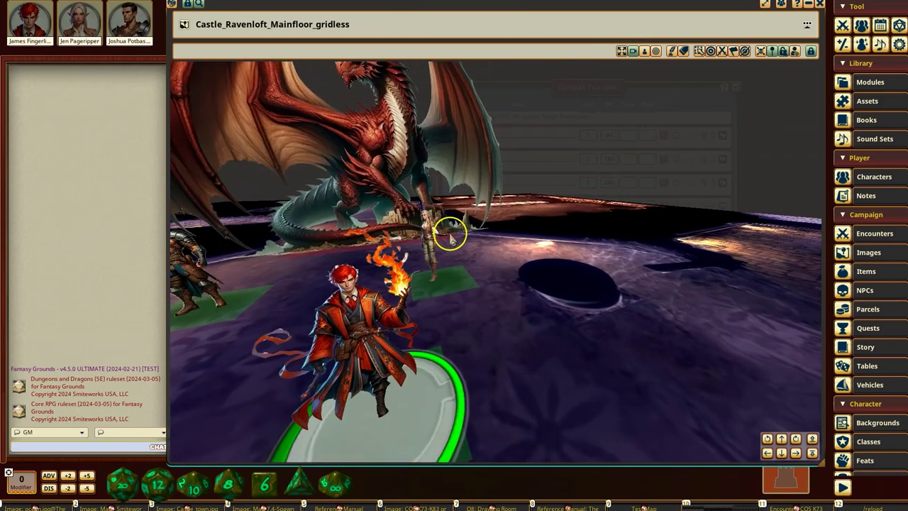
pyautogui.moveTo(452, 236); pyautogui.dragTo(526, 206, button='middle')
pyautogui.scroll(-2, 663, 164)
pyautogui.moveTo(663, 164); pyautogui.dragTo(549, 139, button='middle')
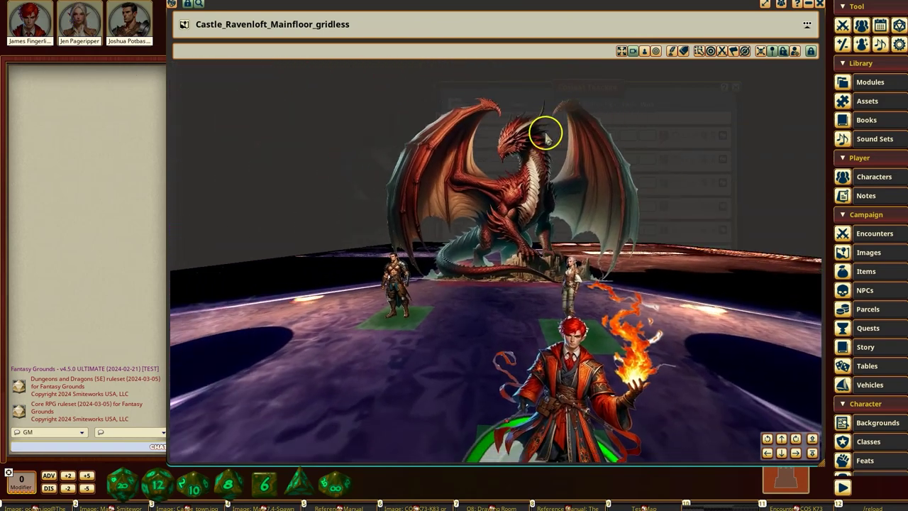
# Step: Examine the mage's standing figure up close and back at a distance with the dragon behind it
pyautogui.scroll(-2, 549, 140)
pyautogui.scroll(2, 548, 141)
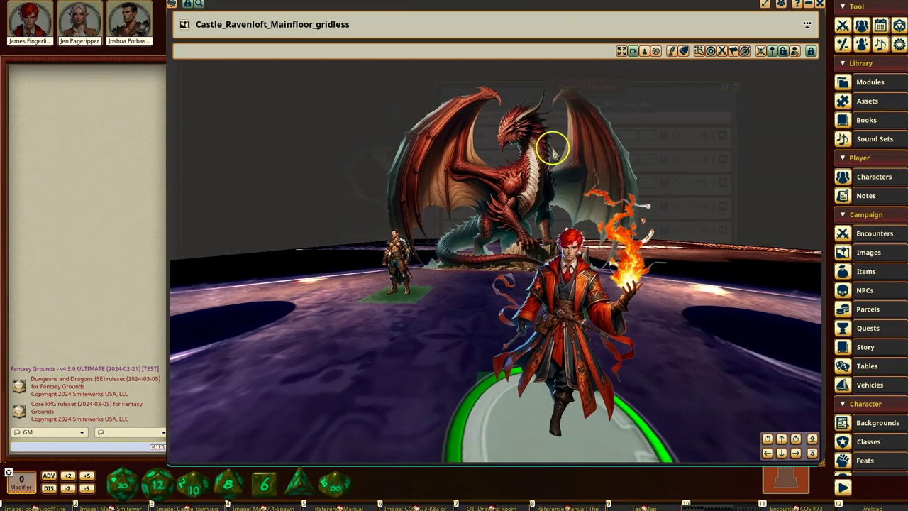
pyautogui.scroll(1, 579, 176)
pyautogui.scroll(-1, 580, 176)
pyautogui.scroll(1, 579, 176)
pyautogui.scroll(-1, 580, 176)
pyautogui.scroll(2, 580, 178)
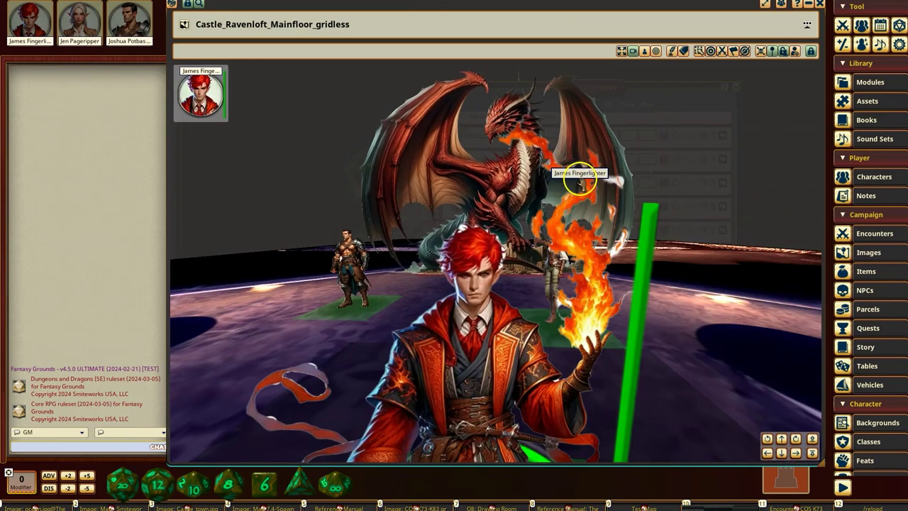
pyautogui.scroll(3, 581, 186)
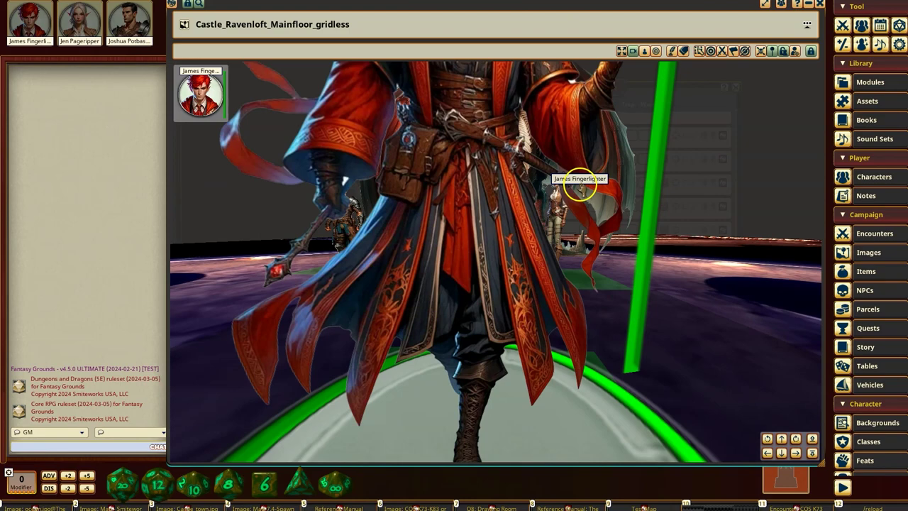
pyautogui.scroll(-4, 581, 187)
pyautogui.scroll(-2, 719, 329)
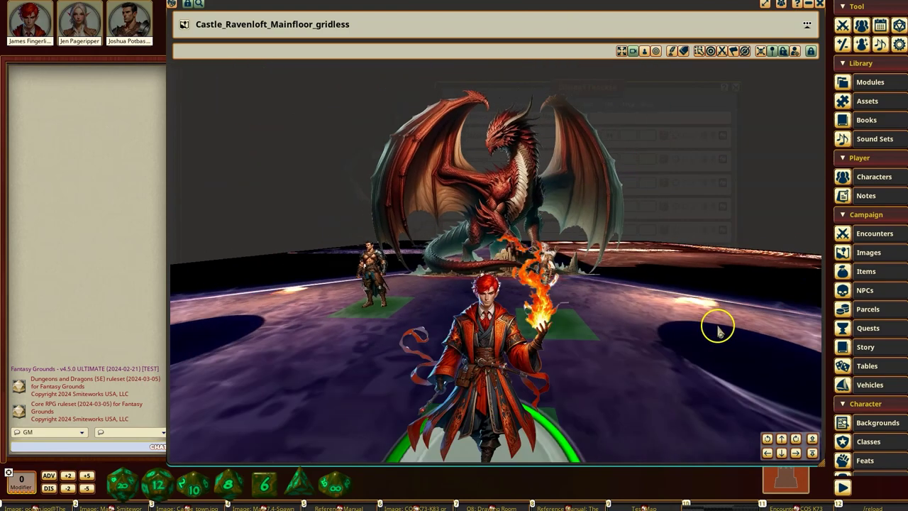
# Step: Return to the mage's first-person view and look over the fighter, elf and dragon from several distances
pyautogui.click(646, 53)
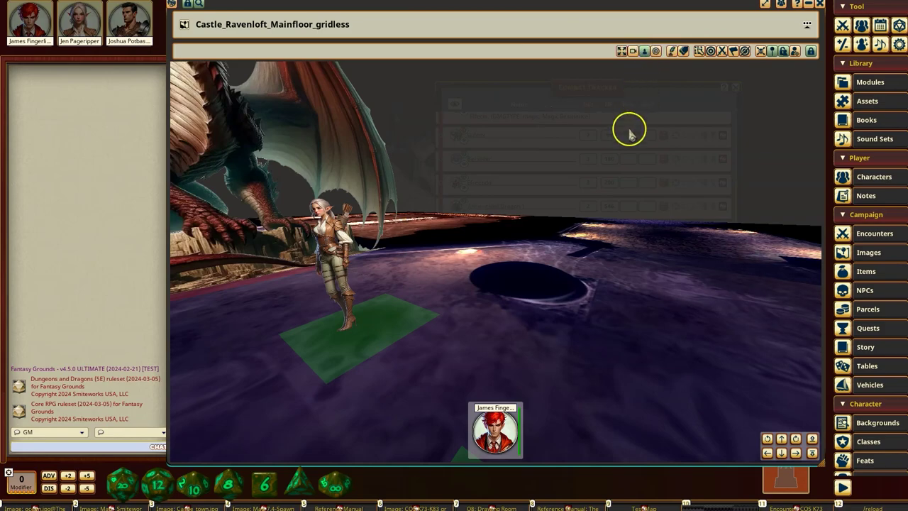
pyautogui.scroll(-3, 630, 147)
pyautogui.scroll(6, 630, 147)
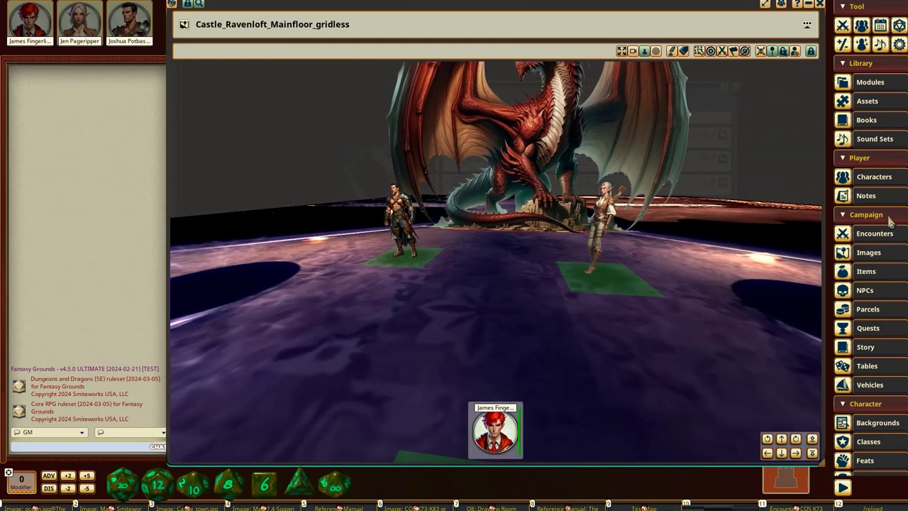
pyautogui.click(891, 226)
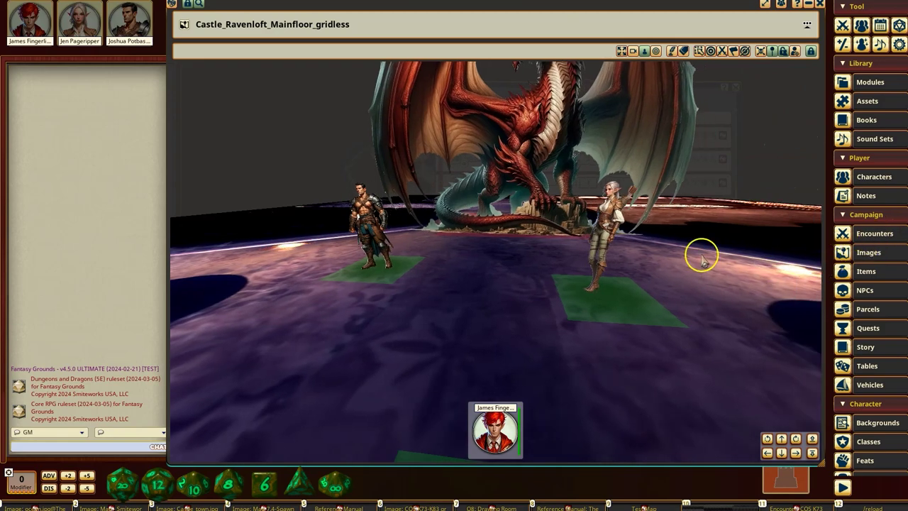
pyautogui.moveTo(606, 247)
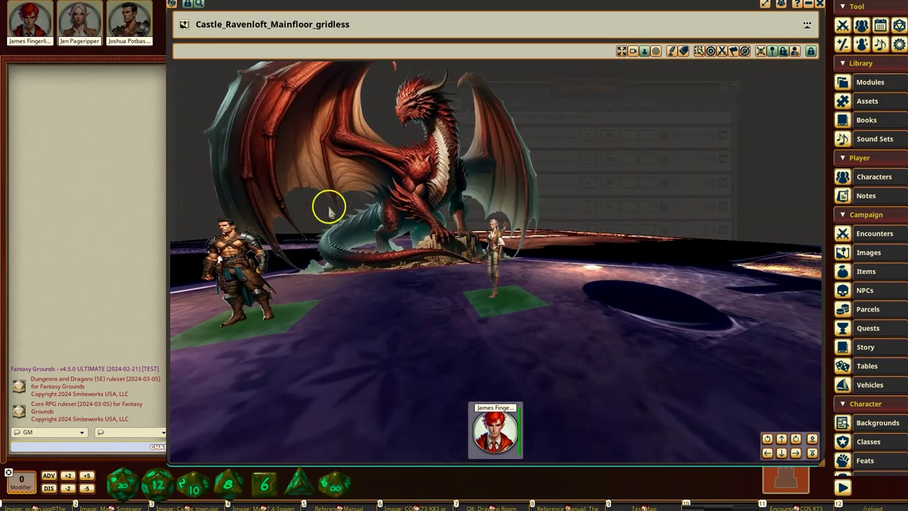
pyautogui.scroll(-3, 451, 233)
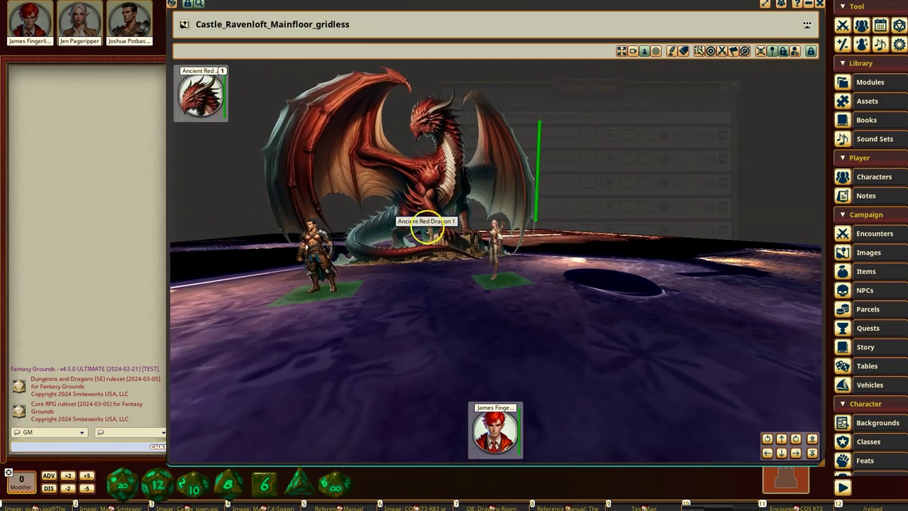
# Step: Reposition the tokens in first-person view: the dragon farther back, the fighter nearer the mage, and the elf beside the pillar
pyautogui.moveTo(428, 227); pyautogui.dragTo(435, 244)
pyautogui.moveTo(333, 281); pyautogui.dragTo(308, 323)
pyautogui.click(582, 291)
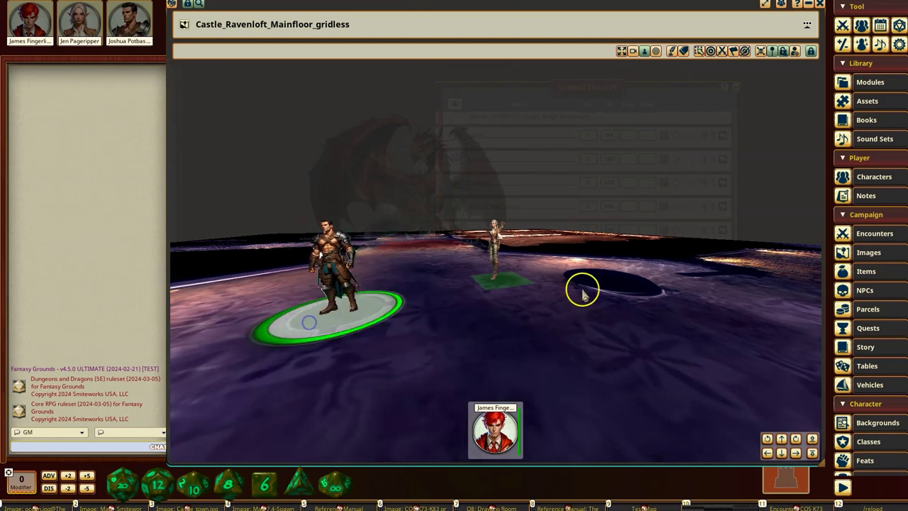
pyautogui.moveTo(509, 277); pyautogui.dragTo(545, 267)
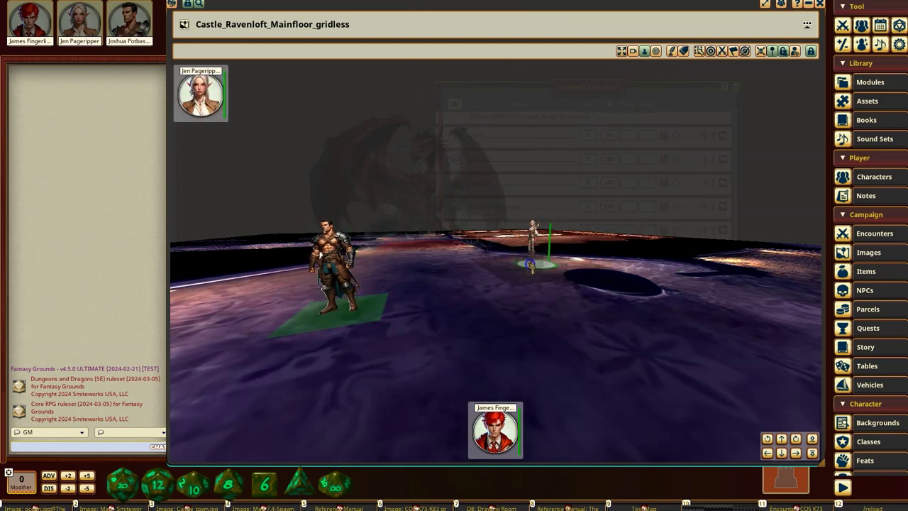
pyautogui.scroll(-3, 525, 320)
pyautogui.moveTo(525, 320); pyautogui.dragTo(530, 99, button='middle')
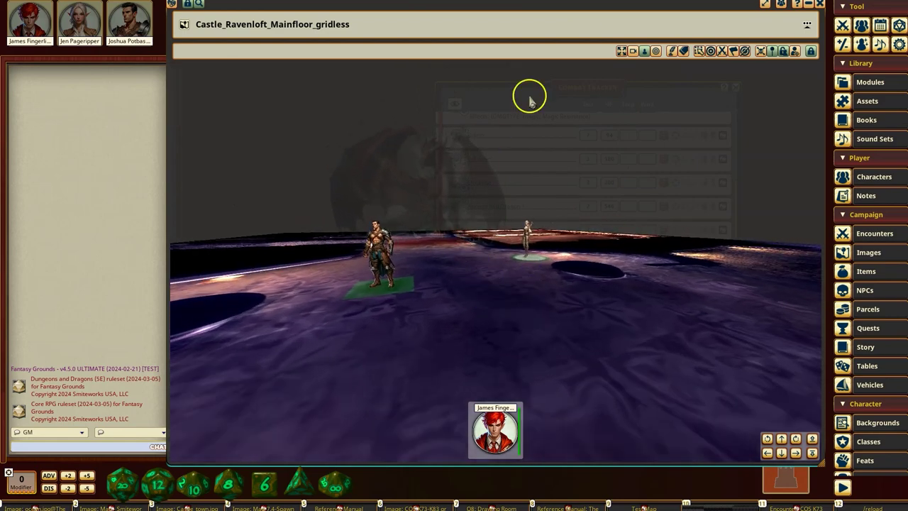
# Step: Select the elf token on the top-down map and look from its first-person view toward the mage
pyautogui.click(649, 51)
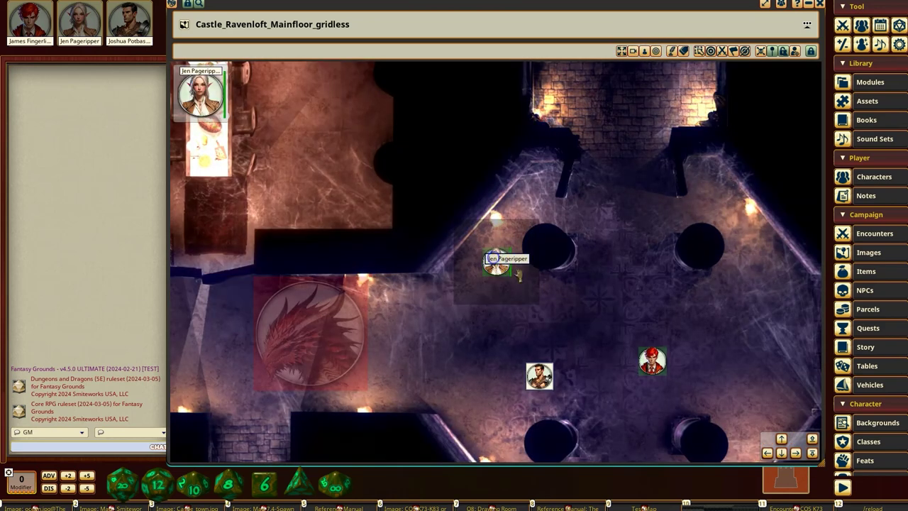
pyautogui.click(724, 338)
pyautogui.click(491, 257)
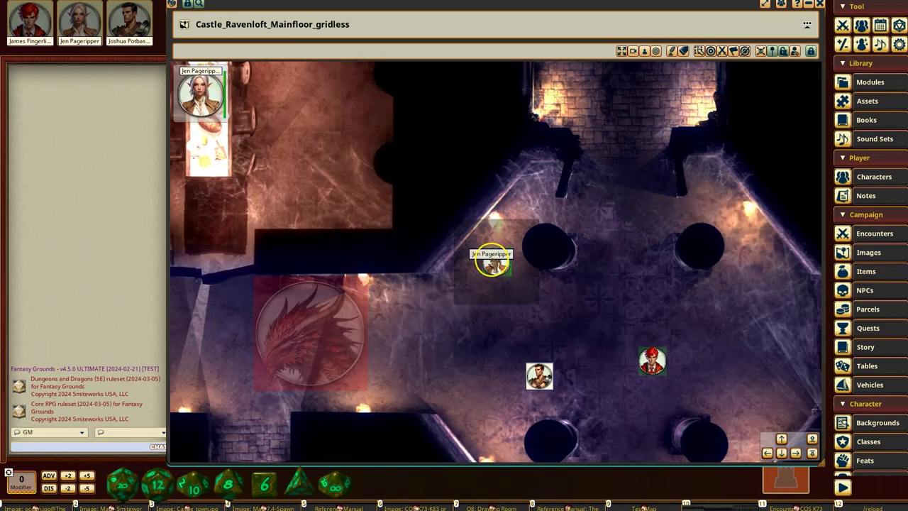
pyautogui.click(645, 51)
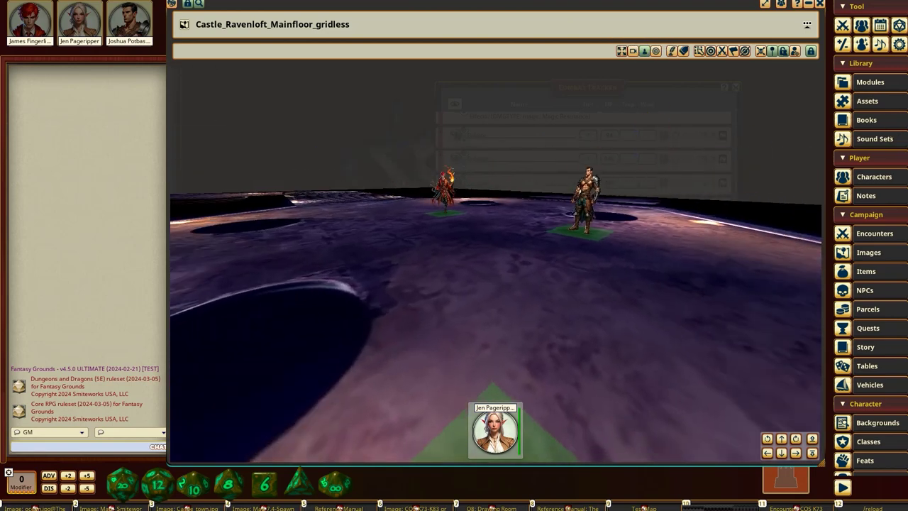
pyautogui.moveTo(799, 130); pyautogui.dragTo(55, 128, button='middle')
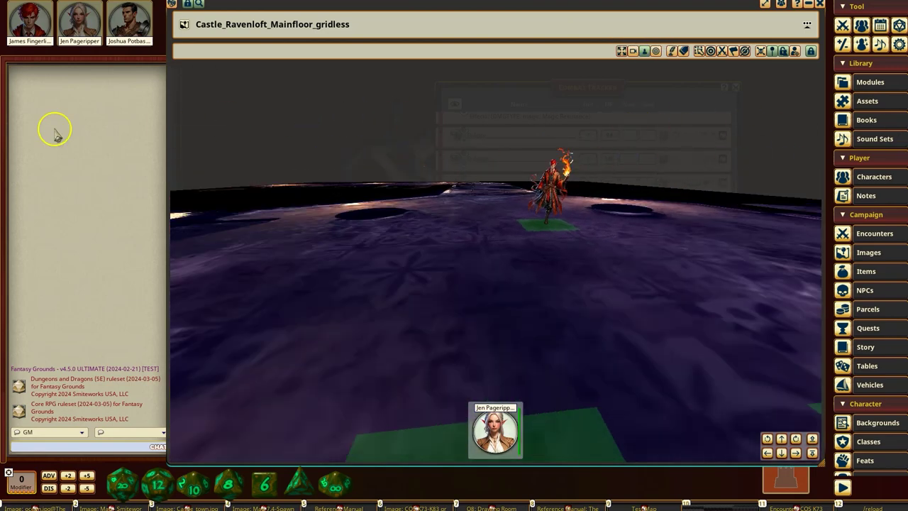
# Step: Select the fighter token on the top-down map and turn its first-person view toward the red dragon
pyautogui.click(644, 52)
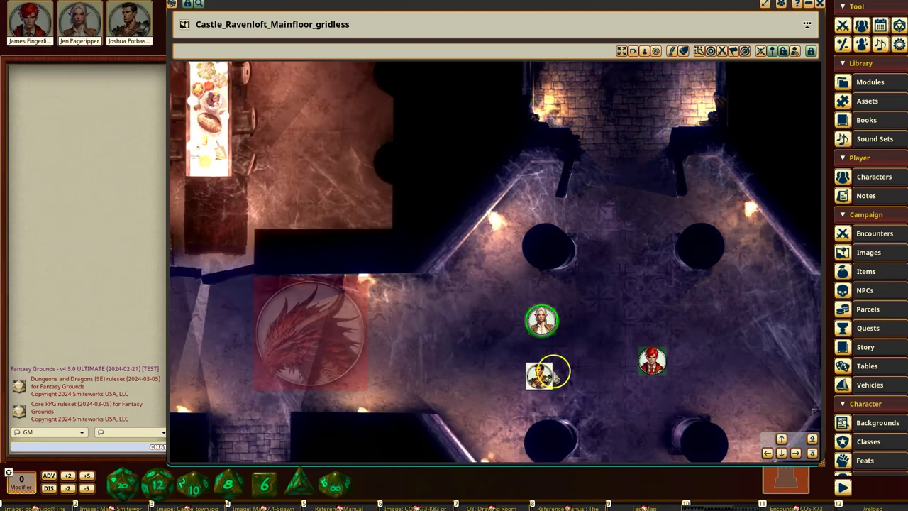
pyautogui.click(541, 376)
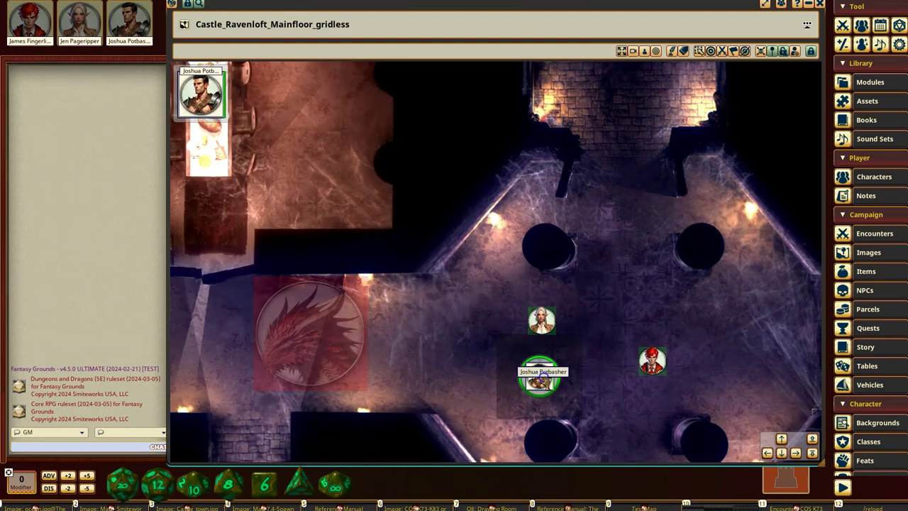
pyautogui.click(642, 51)
pyautogui.moveTo(603, 124); pyautogui.dragTo(174, 105, button='middle')
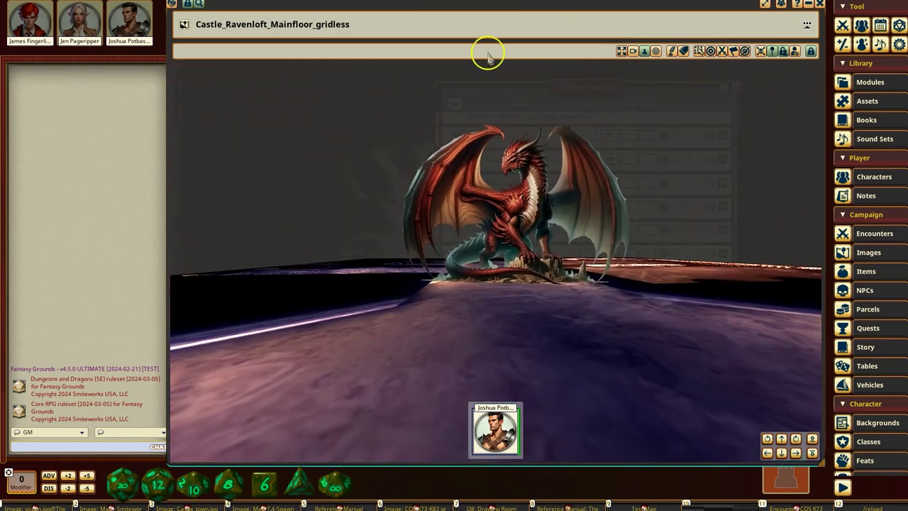